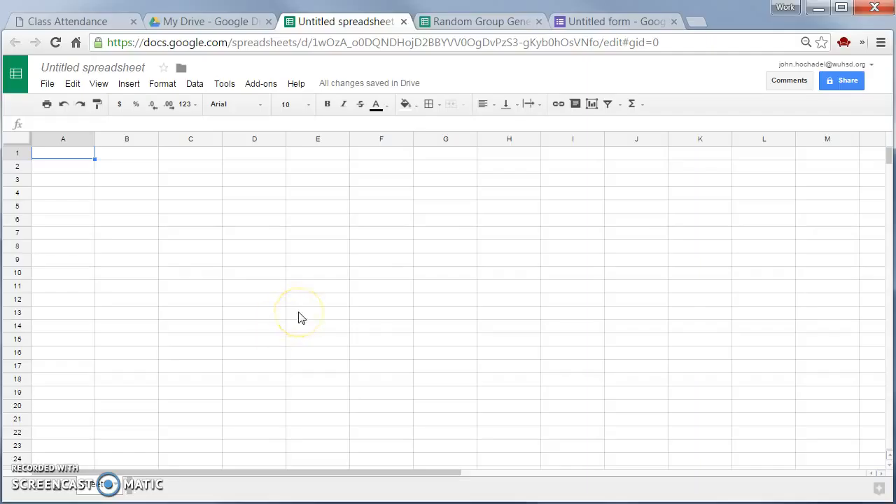
Copy all the student roster rows from the Class Attendance page in Aeries.
{"action": "left_click", "coordinate": [95, 23]}
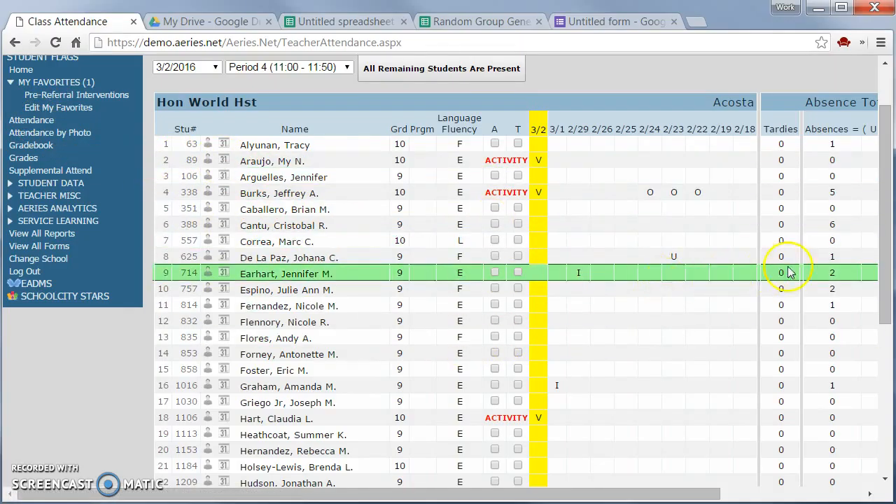
{"action": "left_click_drag", "start_coordinate": [884, 264], "coordinate": [157, 217]}
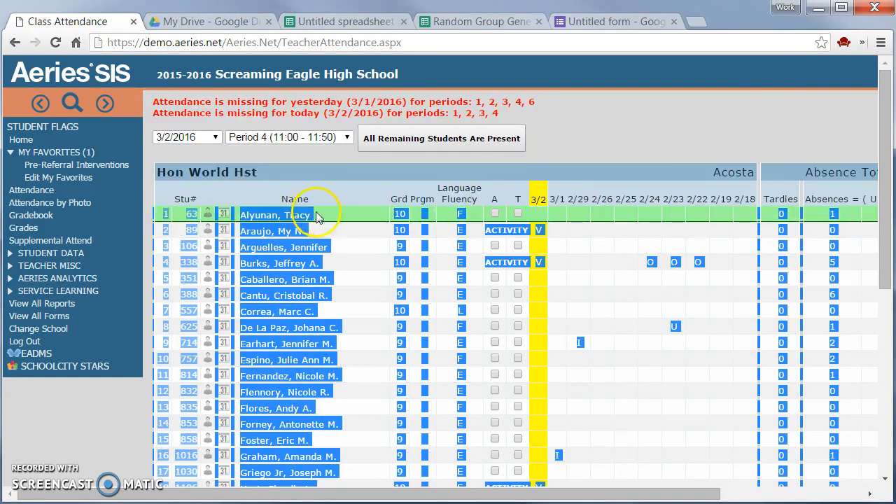
{"action": "right_click", "coordinate": [345, 216]}
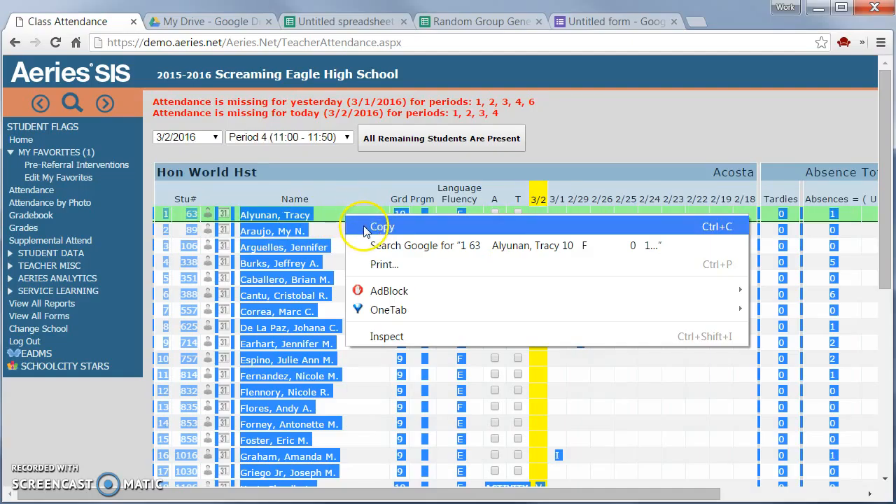
{"action": "left_click", "coordinate": [365, 229]}
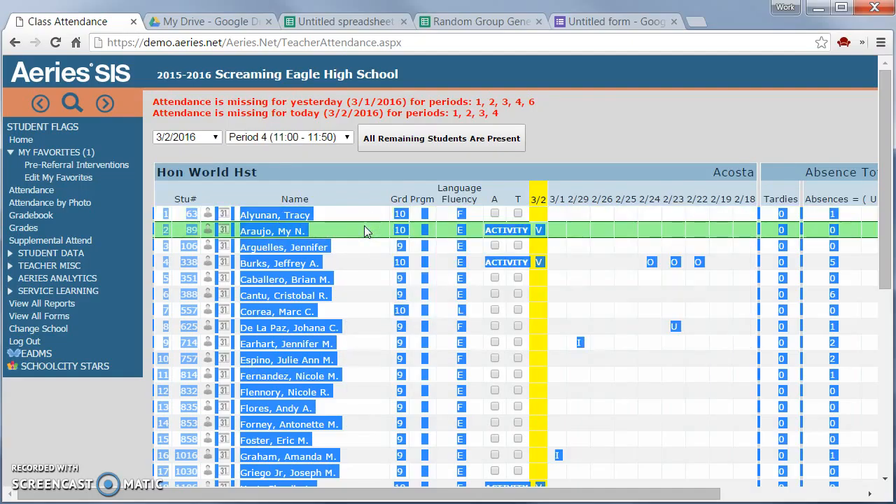
Switch to the untitled Google Sheets spreadsheet and paste the copied roster starting at cell A1.
{"action": "left_click", "coordinate": [339, 21]}
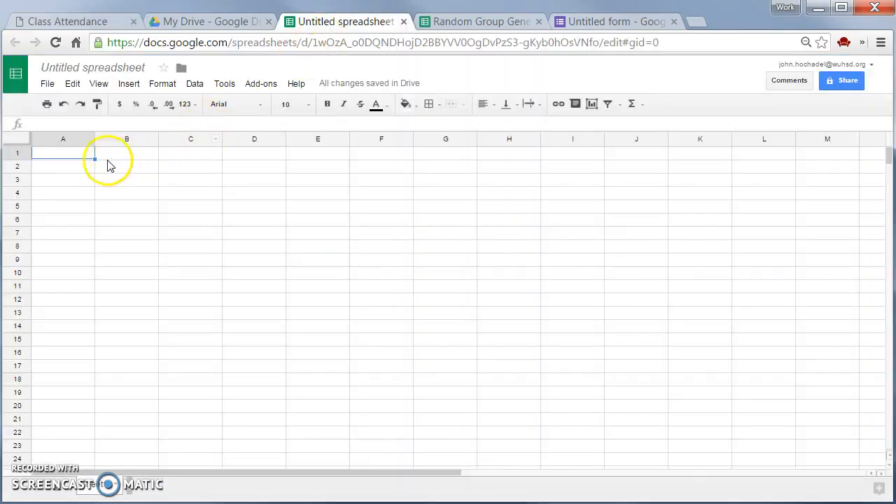
{"action": "left_click", "coordinate": [79, 159]}
{"action": "key", "text": "ctrl+v"}
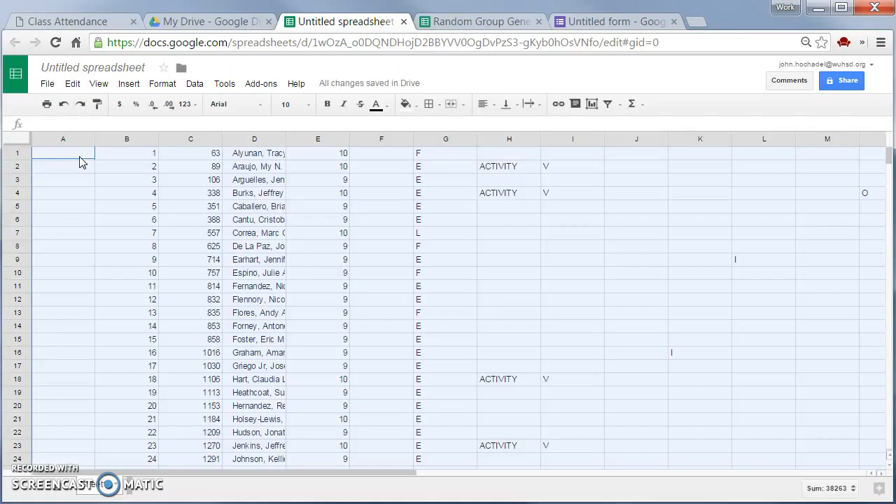
{"action": "left_click", "coordinate": [145, 229]}
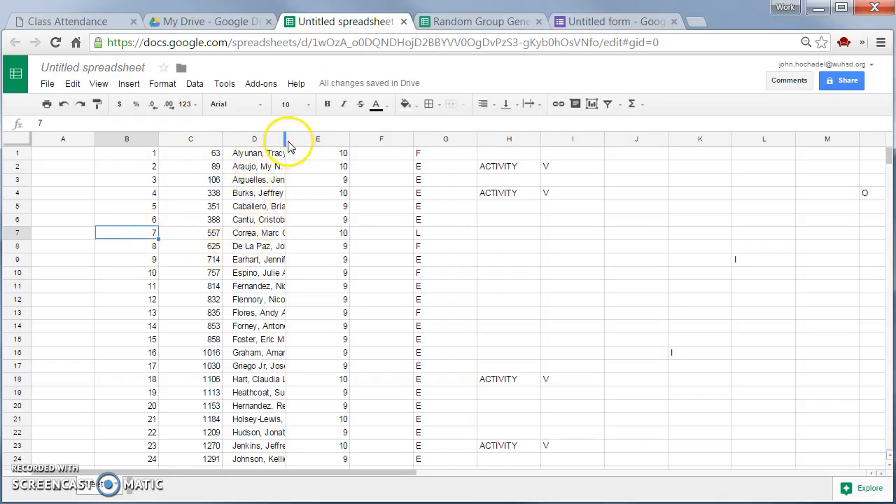
Widen column D so the full student names fit, and check the roster down to its end.
{"action": "left_click_drag", "start_coordinate": [285, 140], "coordinate": [359, 140]}
{"action": "scroll", "coordinate": [234, 175], "scroll_direction": "down", "scroll_amount": 7}
{"action": "scroll", "coordinate": [252, 199], "scroll_direction": "up", "scroll_amount": 1}
{"action": "scroll", "coordinate": [267, 205], "scroll_direction": "up", "scroll_amount": 6}
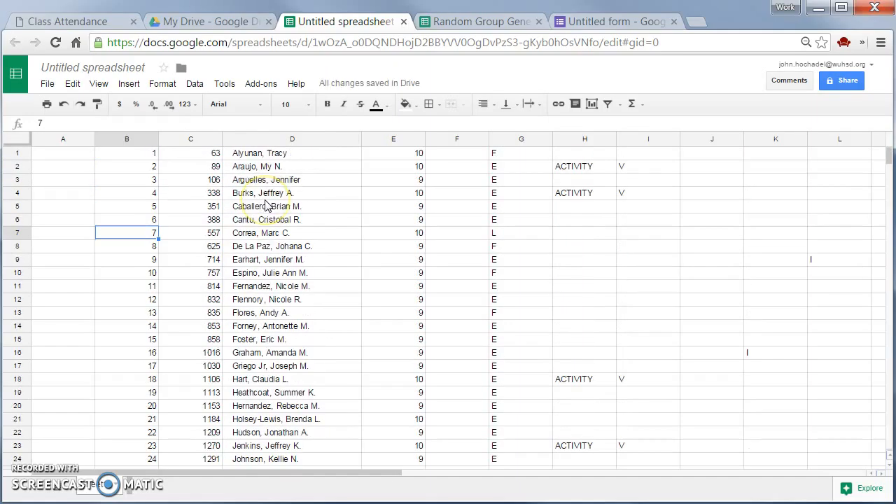
Copy only the student names in D1:D34.
{"action": "left_click_drag", "start_coordinate": [270, 156], "coordinate": [259, 400]}
{"action": "right_click", "coordinate": [264, 383]}
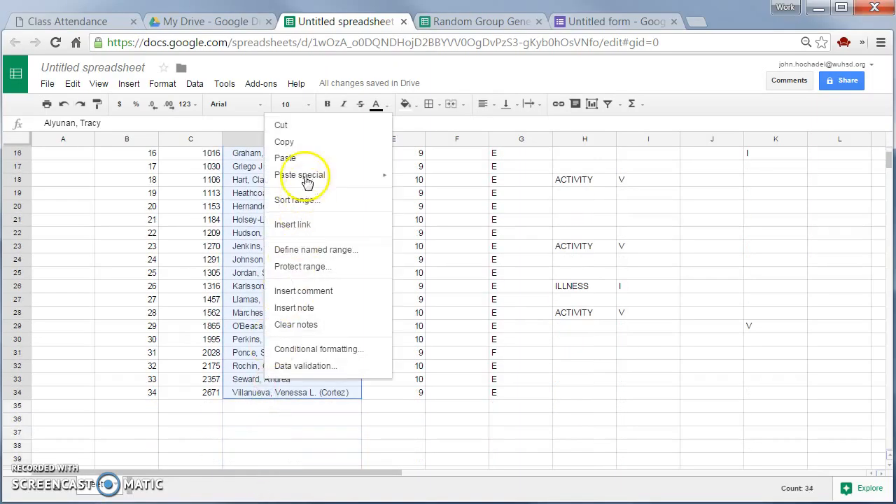
{"action": "left_click", "coordinate": [272, 142]}
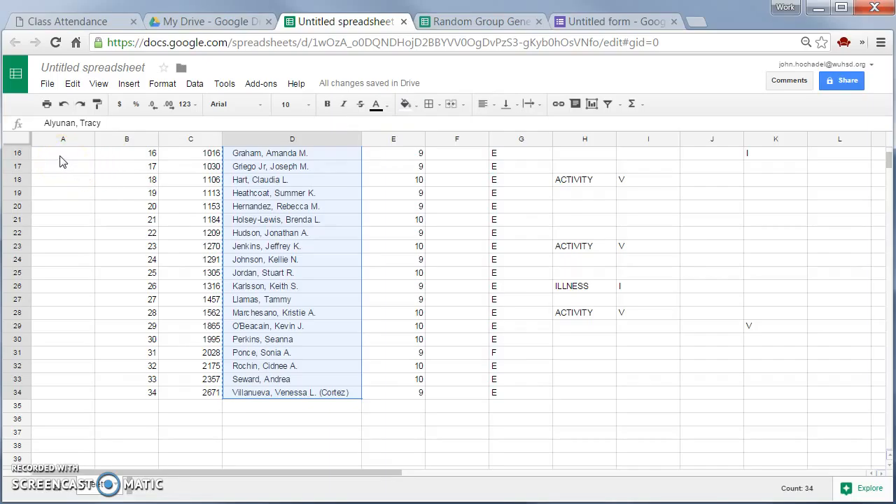
Clear the contents of the entire sheet, keeping the copied names on the clipboard.
{"action": "key", "text": "ctrl+a"}
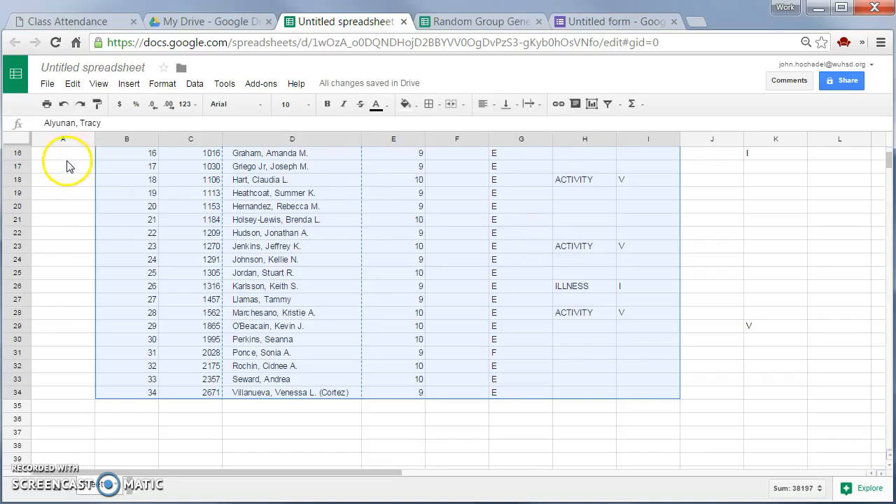
{"action": "key", "text": "ctrl+a"}
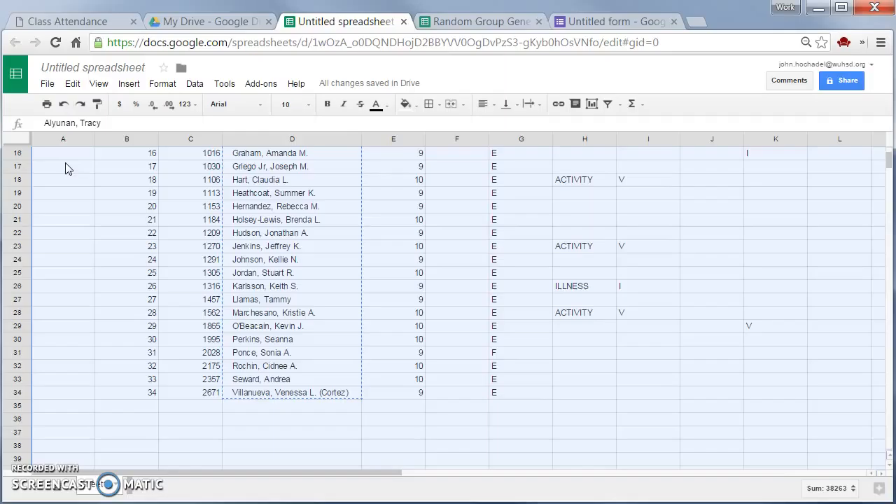
{"action": "key", "text": "Delete"}
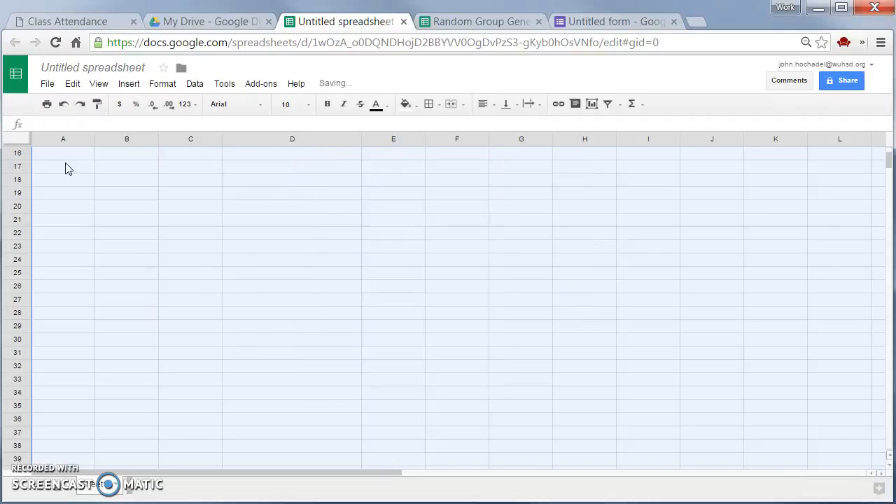
{"action": "left_click", "coordinate": [65, 169]}
Paste the student names into column A starting at A1 and widen the column to fit them.
{"action": "scroll", "coordinate": [67, 172], "scroll_direction": "up", "scroll_amount": 5}
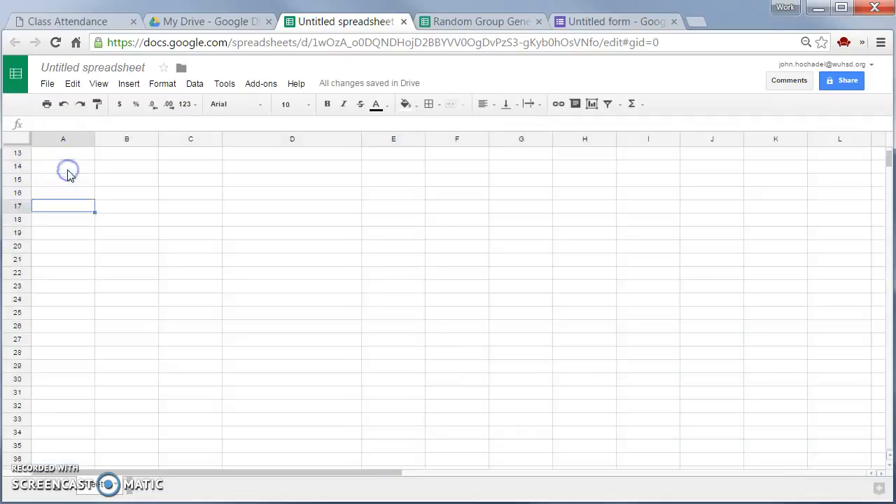
{"action": "left_click", "coordinate": [66, 153]}
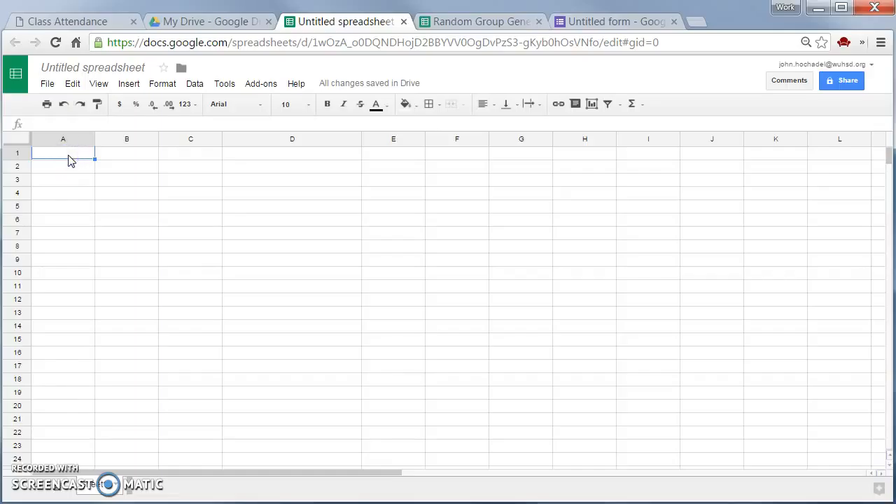
{"action": "key", "text": "ctrl+v"}
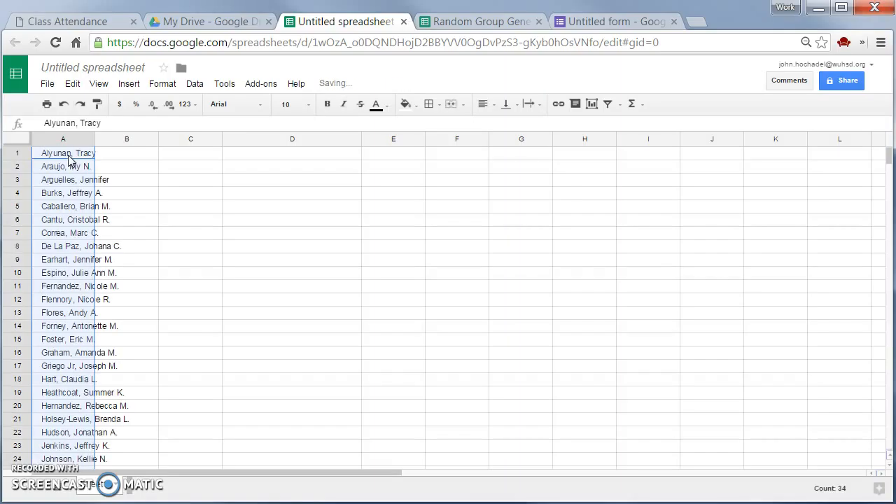
{"action": "left_click_drag", "start_coordinate": [95, 139], "coordinate": [154, 138]}
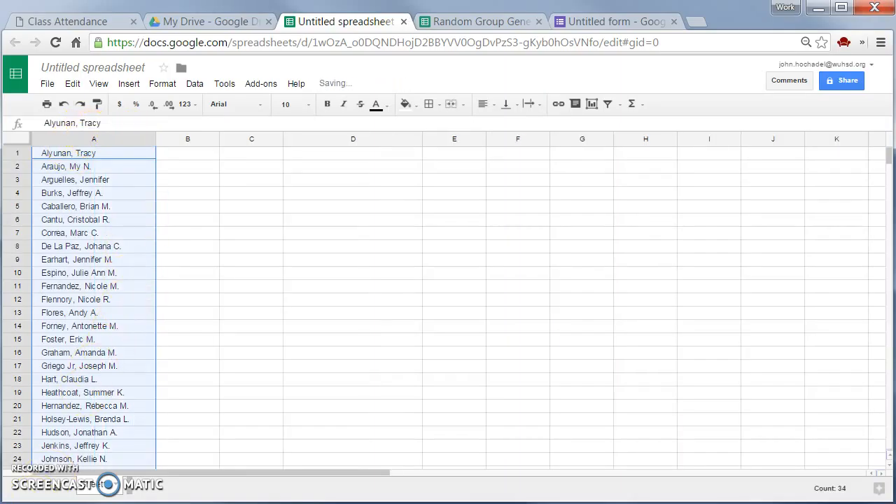
Rename the sheet that holds the student name list.
{"action": "right_click", "coordinate": [105, 485]}
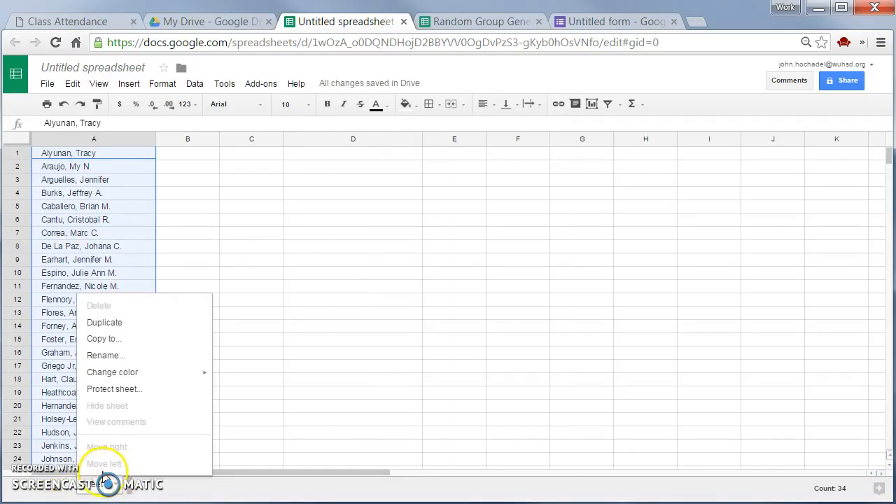
{"action": "left_click", "coordinate": [104, 355]}
{"action": "type", "text": "St"}
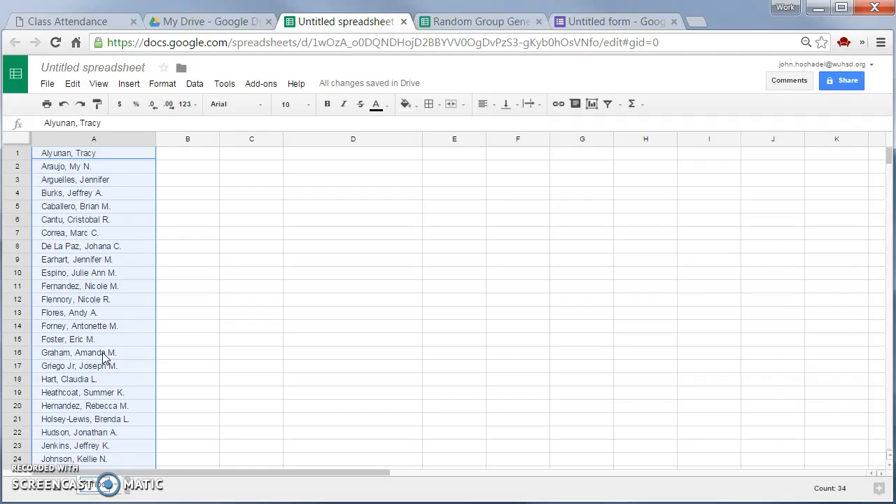
{"action": "left_click", "coordinate": [172, 492]}
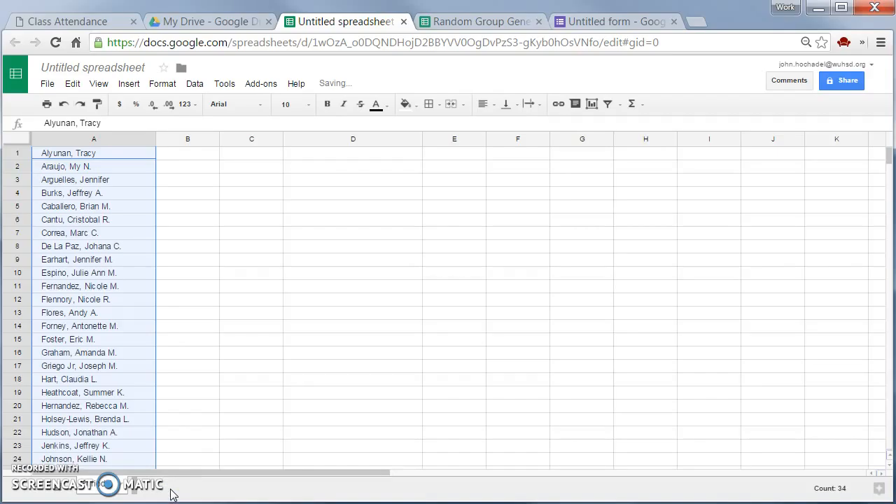
Copy the complete list of student names in A1:A34.
{"action": "scroll", "coordinate": [171, 362], "scroll_direction": "down", "scroll_amount": 5}
{"action": "scroll", "coordinate": [168, 364], "scroll_direction": "up", "scroll_amount": 5}
{"action": "left_click", "coordinate": [96, 170]}
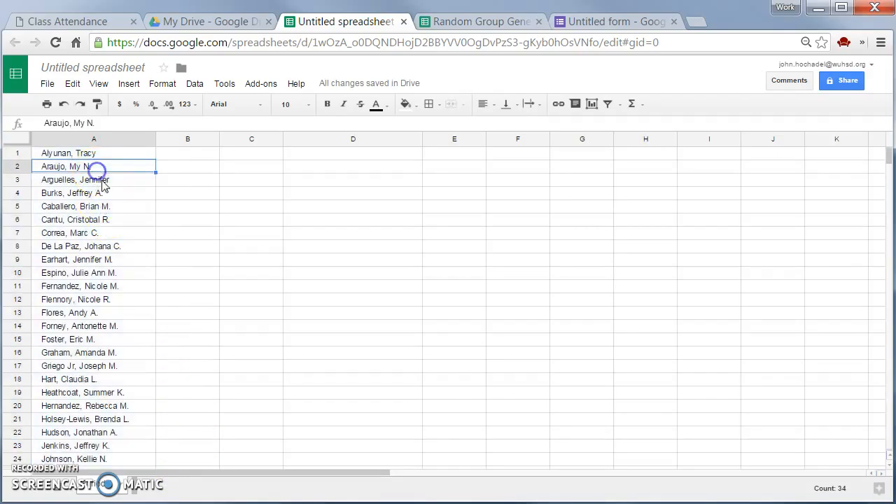
{"action": "left_click_drag", "start_coordinate": [106, 155], "coordinate": [112, 300]}
{"action": "right_click", "coordinate": [112, 300]}
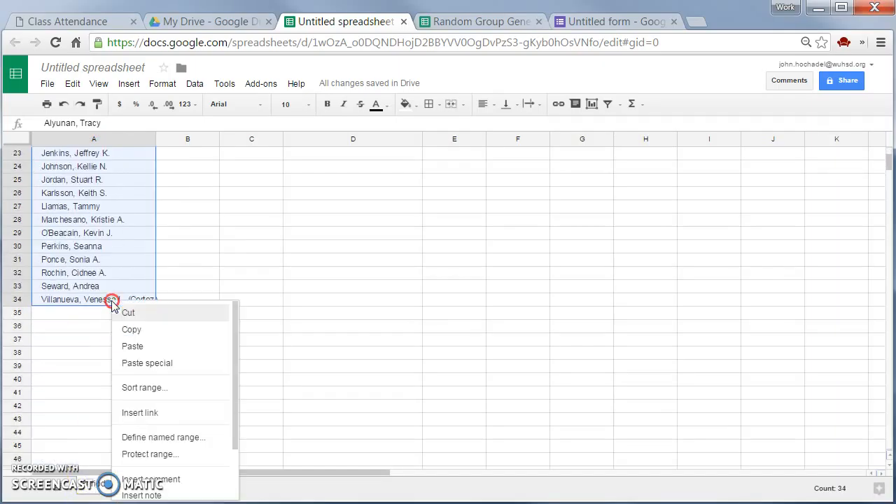
{"action": "left_click", "coordinate": [140, 329]}
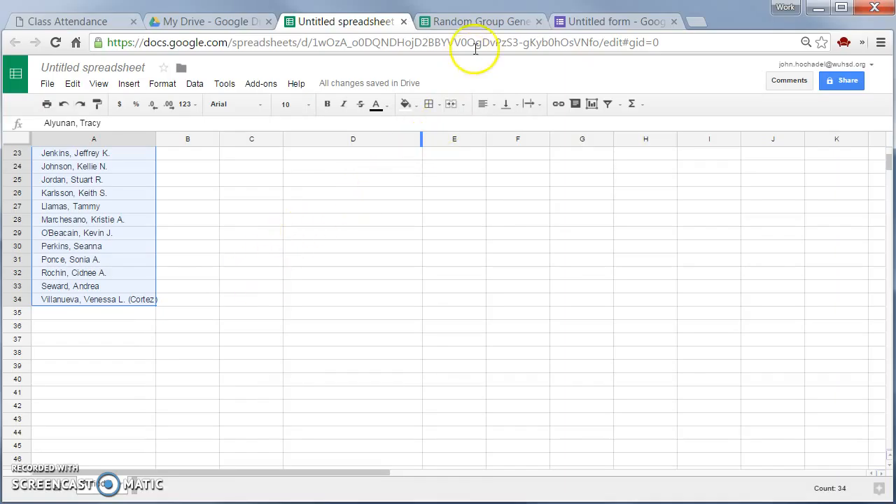
Switch to the Random Group Generator spreadsheet and set the number per group to 3.
{"action": "left_click", "coordinate": [482, 23]}
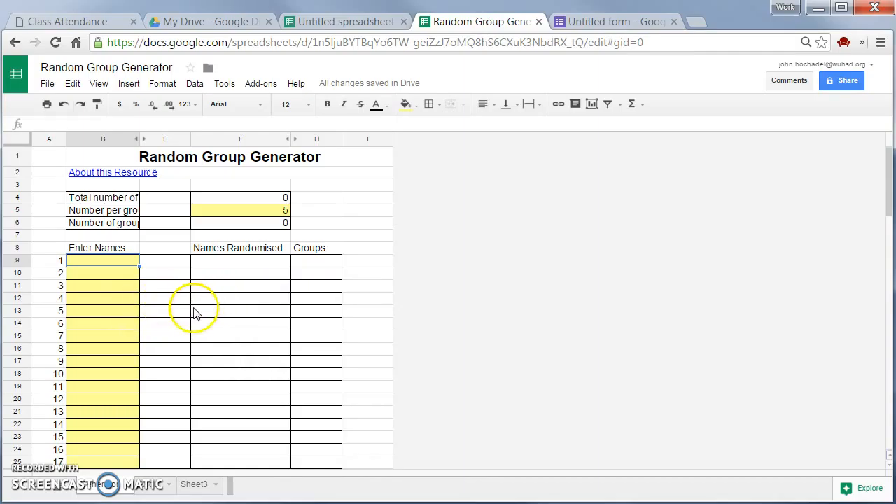
{"action": "left_click", "coordinate": [273, 212]}
{"action": "type", "text": "3"}
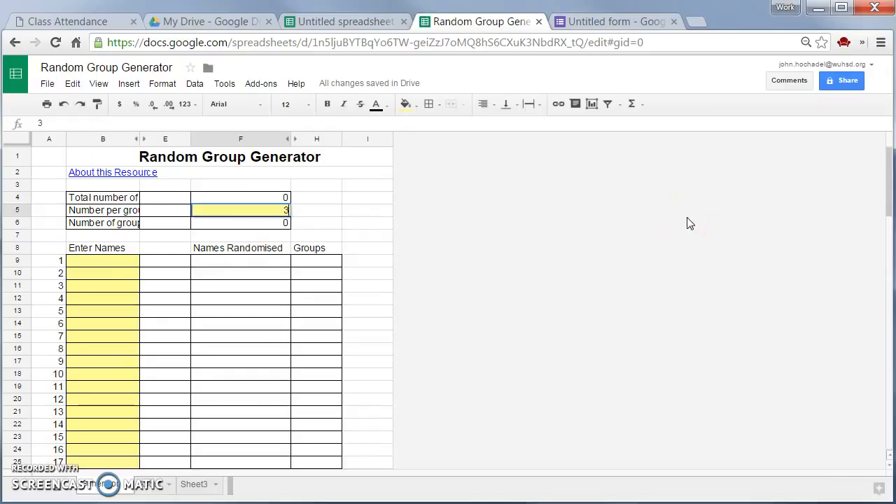
Paste the student names into the Enter Names column starting at B9 and check the randomised group assignments.
{"action": "left_click", "coordinate": [123, 260]}
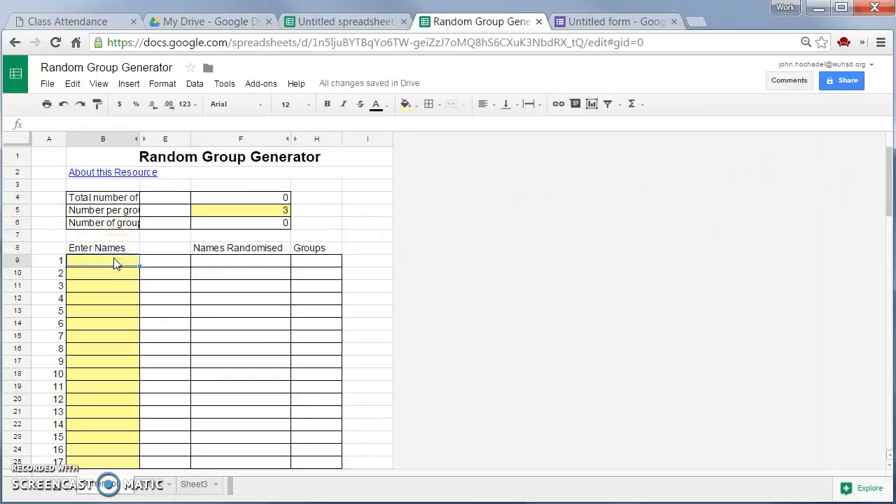
{"action": "key", "text": "ctrl+v"}
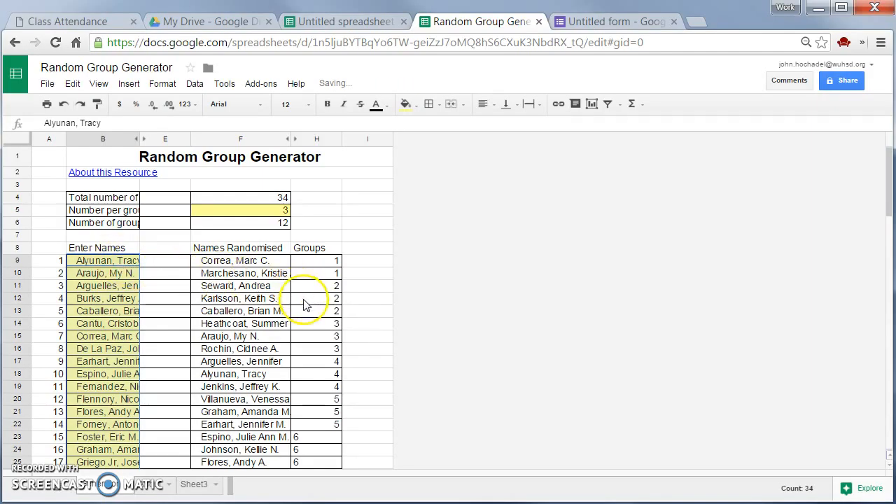
{"action": "scroll", "coordinate": [310, 300], "scroll_direction": "down", "scroll_amount": 2}
{"action": "scroll", "coordinate": [311, 304], "scroll_direction": "up", "scroll_amount": 1}
{"action": "left_click_drag", "start_coordinate": [336, 254], "coordinate": [324, 388]}
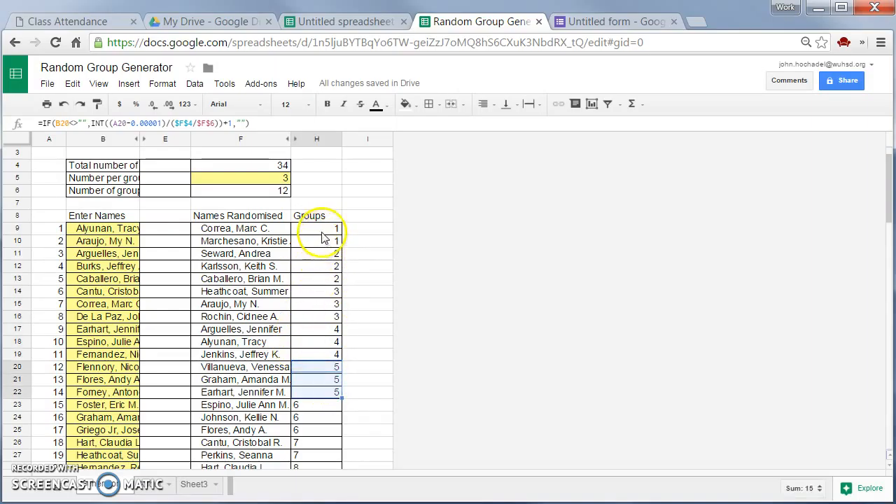
{"action": "left_click_drag", "start_coordinate": [324, 232], "coordinate": [323, 240]}
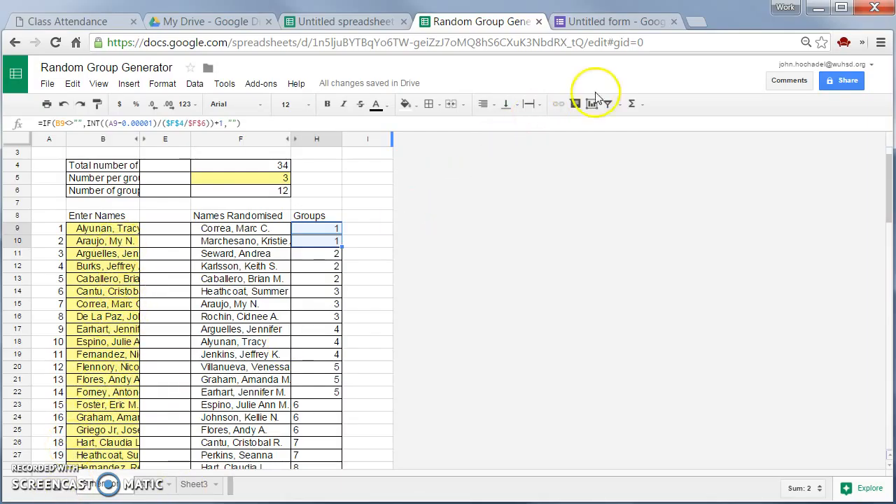
Switch to the untitled Google Form and change the untitled question's type to Dropdown.
{"action": "left_click", "coordinate": [626, 19]}
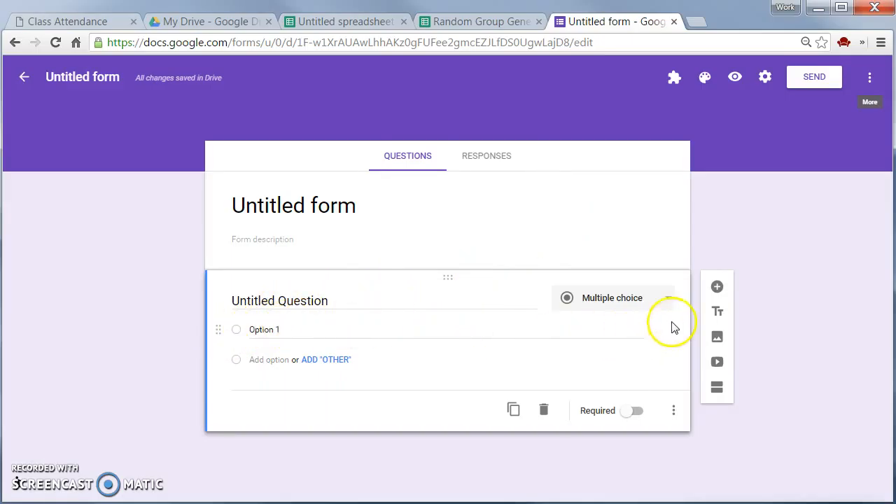
{"action": "left_click", "coordinate": [667, 299]}
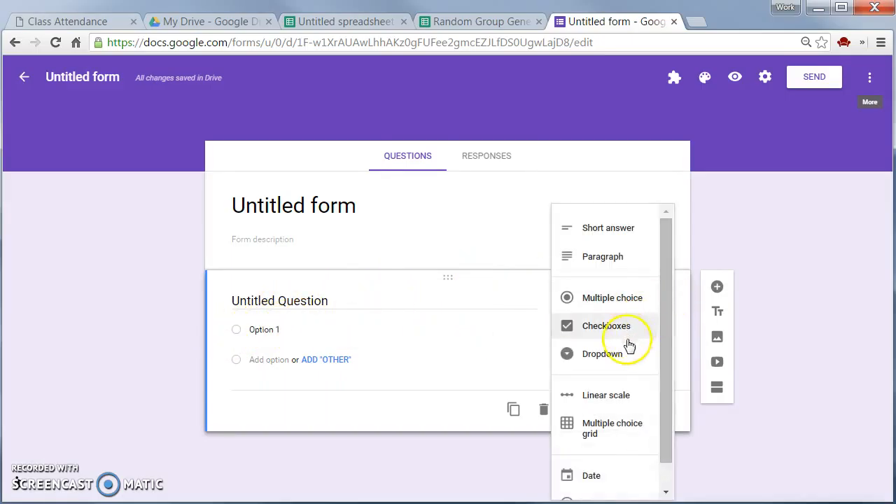
{"action": "left_click", "coordinate": [603, 356]}
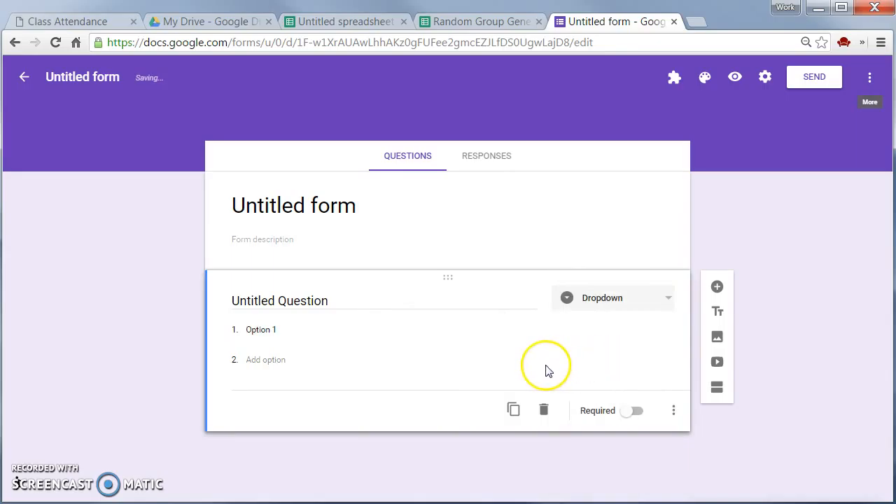
Paste the student names as the dropdown question's options, replacing Option 1, and check the resulting list.
{"action": "left_click", "coordinate": [274, 330]}
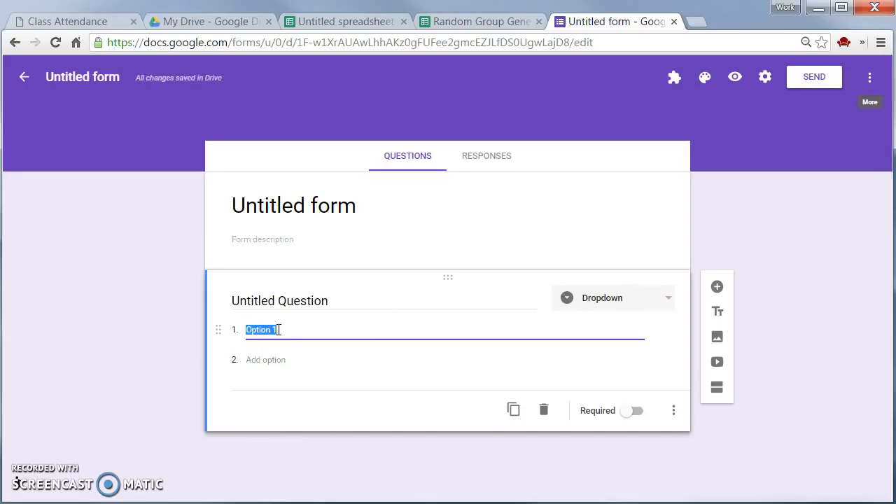
{"action": "key", "text": "ctrl+v"}
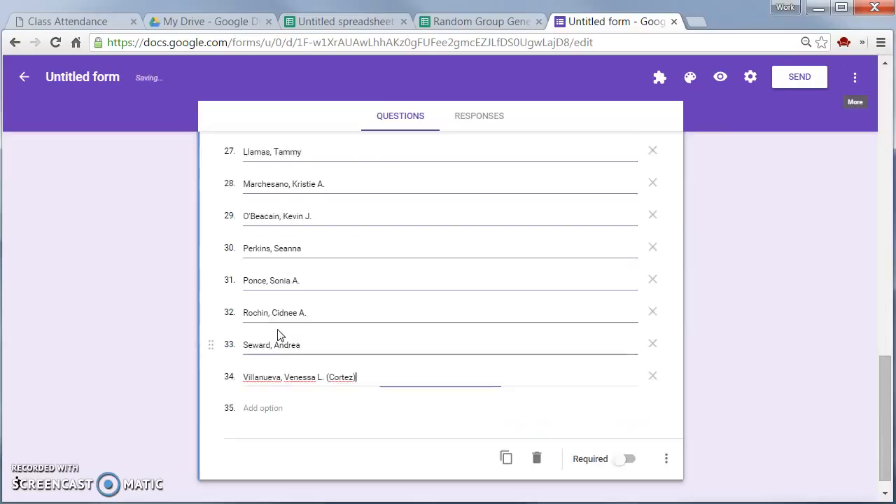
{"action": "scroll", "coordinate": [464, 350], "scroll_direction": "up", "scroll_amount": 10}
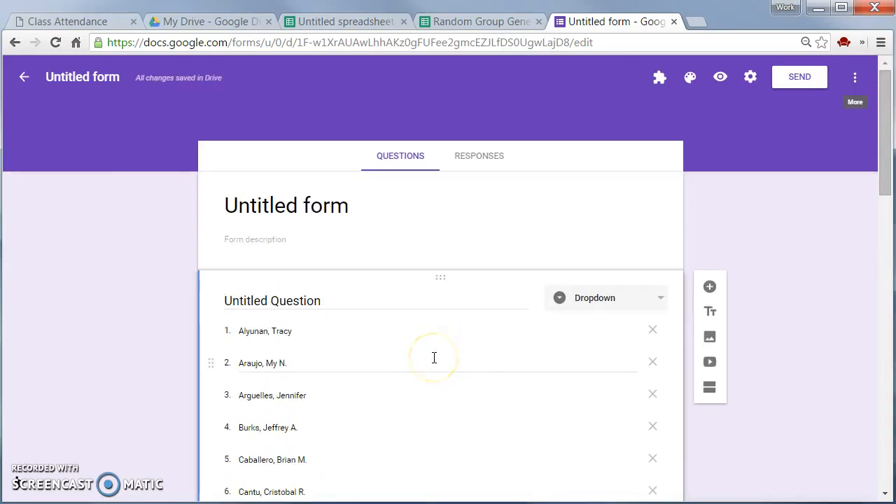
Open plickers.com in a new browser tab and go to the Period 6 class.
{"action": "scroll", "coordinate": [434, 357], "scroll_direction": "down", "scroll_amount": 13}
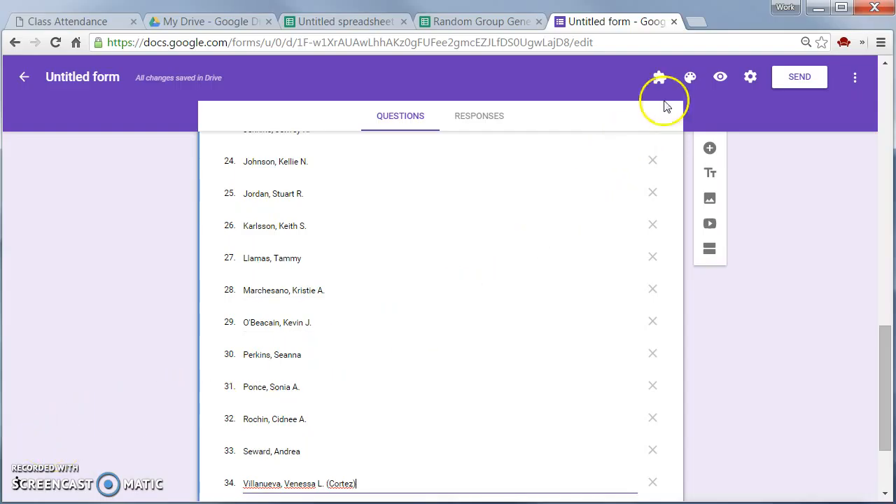
{"action": "left_click", "coordinate": [695, 22]}
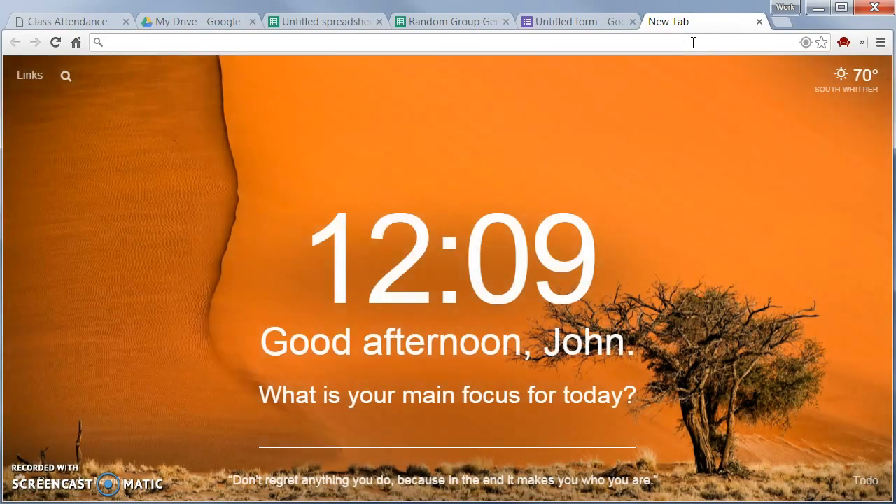
{"action": "type", "text": "plickers.com"}
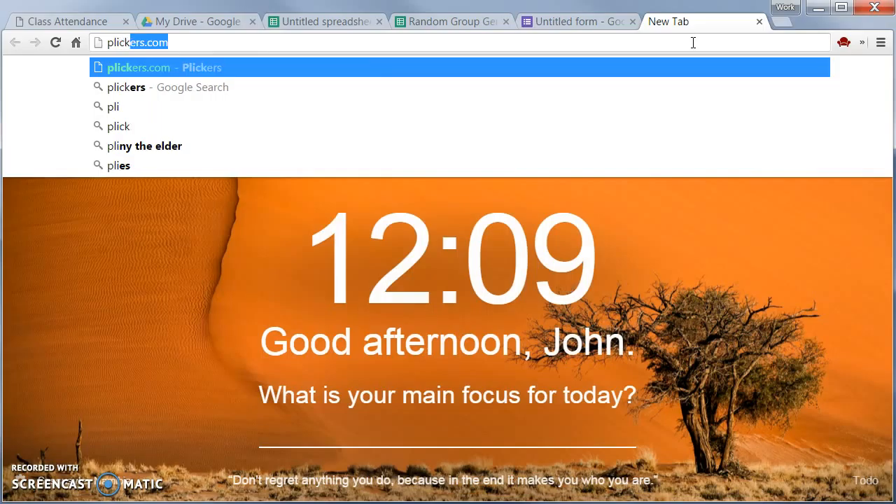
{"action": "key", "text": "Return"}
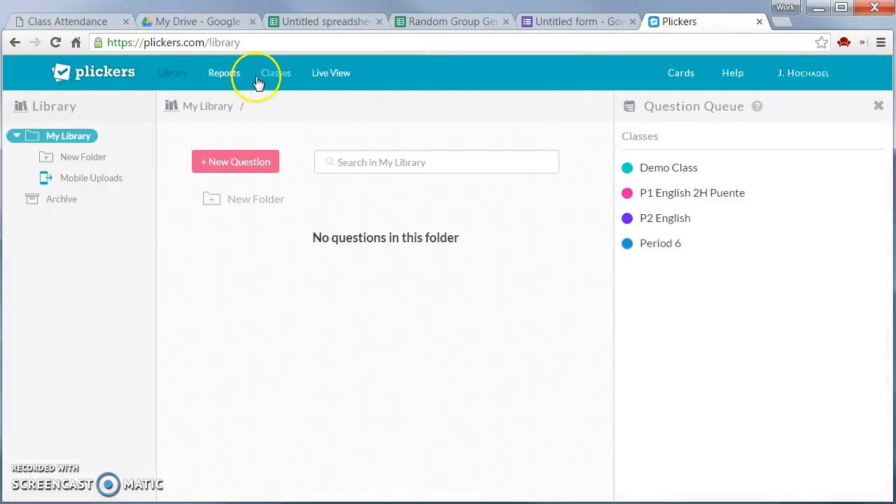
{"action": "left_click", "coordinate": [282, 79]}
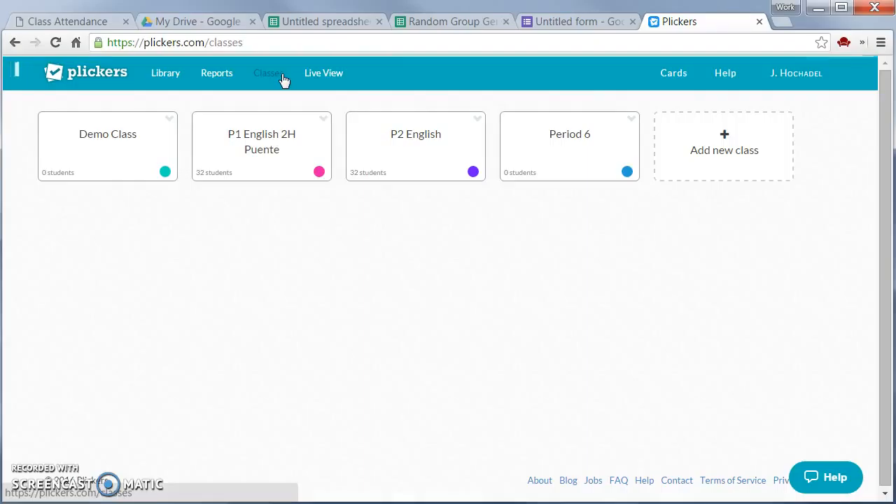
{"action": "left_click", "coordinate": [558, 138]}
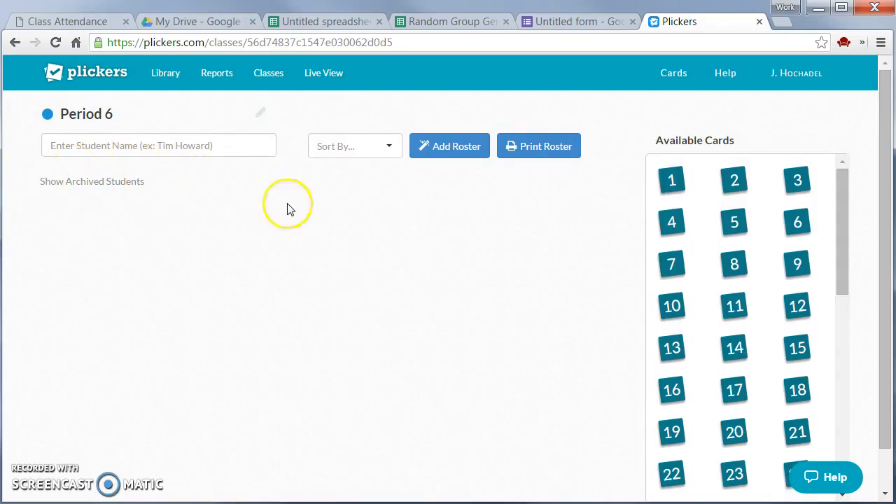
Add a roster to the Period 6 class by pasting the copied student names, and save it.
{"action": "left_click", "coordinate": [449, 149]}
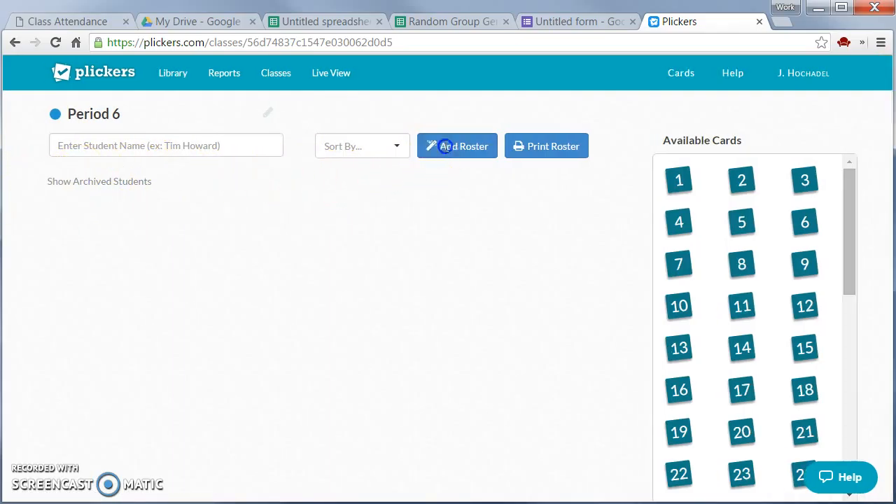
{"action": "left_click", "coordinate": [392, 152]}
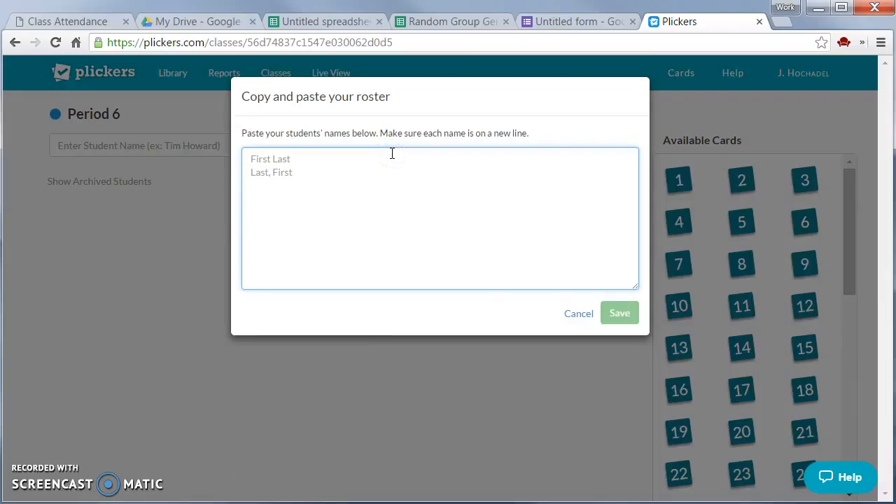
{"action": "right_click", "coordinate": [390, 154]}
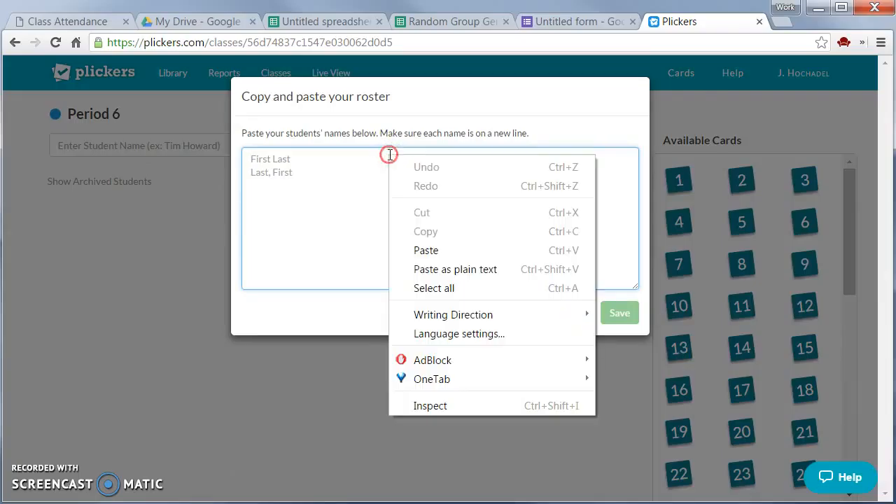
{"action": "left_click", "coordinate": [422, 251]}
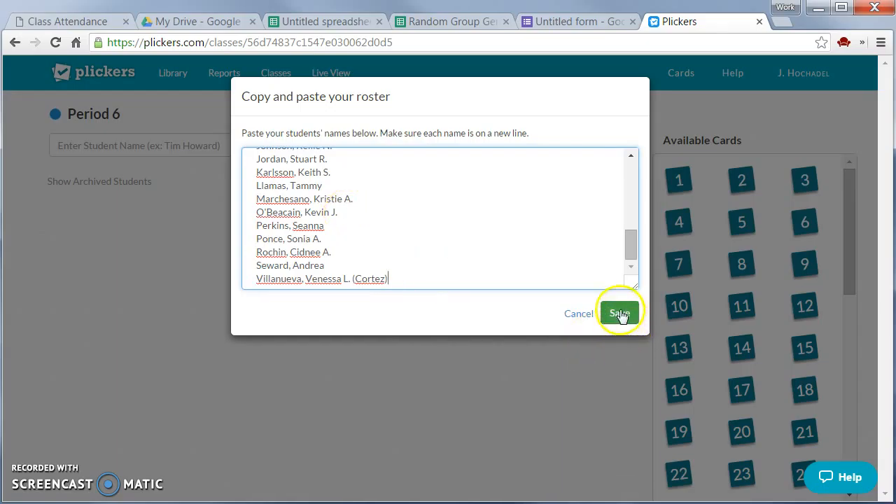
{"action": "left_click", "coordinate": [620, 314]}
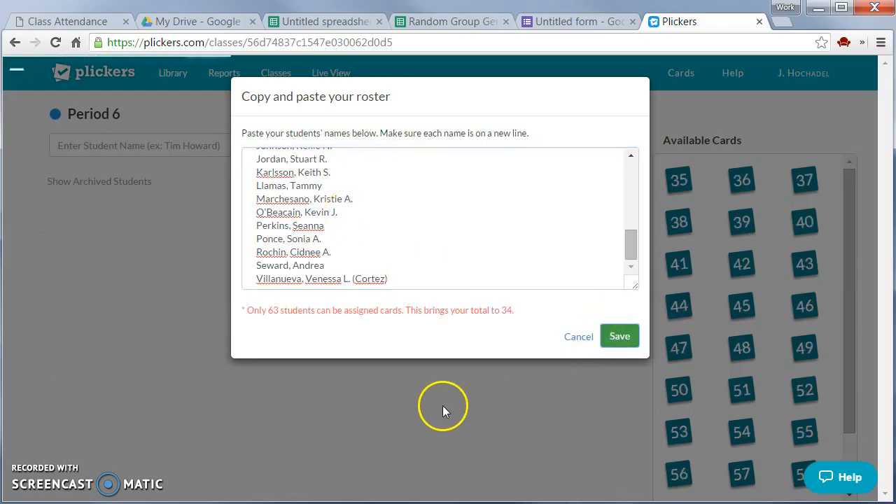
{"action": "left_click", "coordinate": [619, 335]}
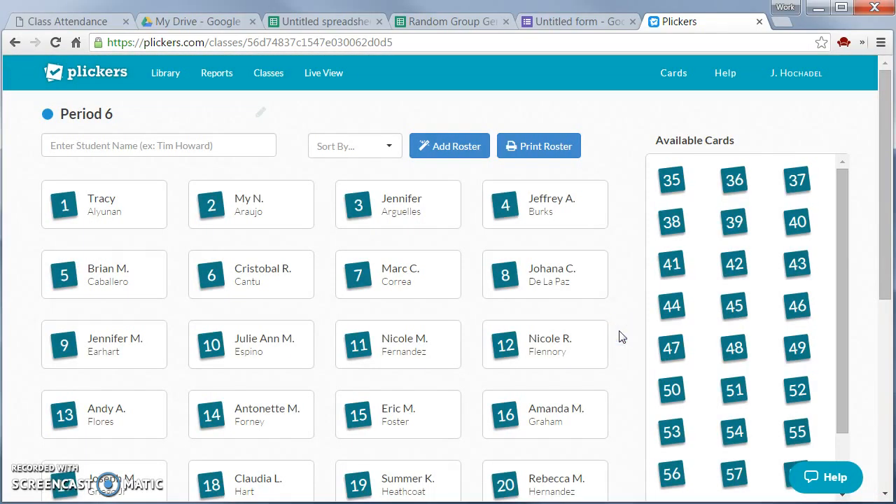